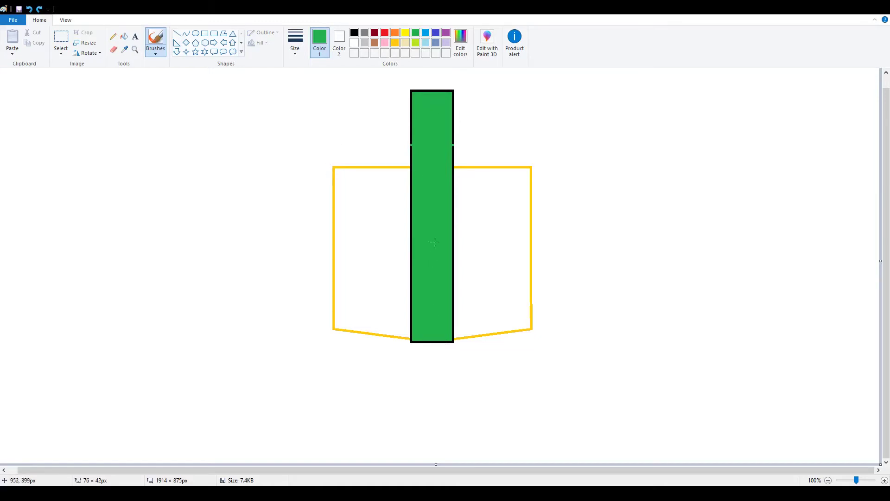
- Draw a black horizontal line across the top of the green filament bar
mouse_move(441, 372)
left_mouse_down()
mouse_move(383, 387)
mouse_move(383, 357)
mouse_move(415, 386)
mouse_move(396, 413)
mouse_move(499, 371)
mouse_move(670, 358)
mouse_move(443, 413)
mouse_move(421, 401)
mouse_move(365, 413)
mouse_move(530, 384)
mouse_move(642, 386)
mouse_move(410, 409)
left_mouse_up()
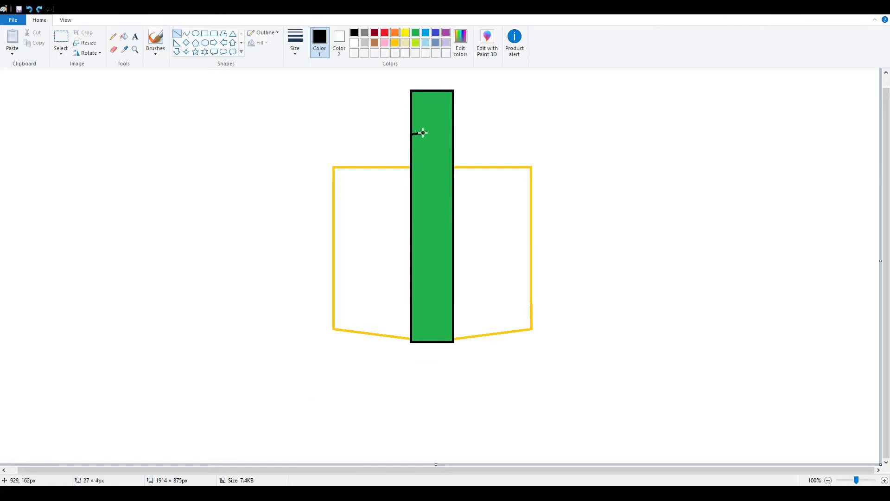
left_click_drag(412, 134, 455, 134)
- Fill the bar below the black line with white
left_click(354, 42)
left_click(125, 36)
left_click(443, 209)
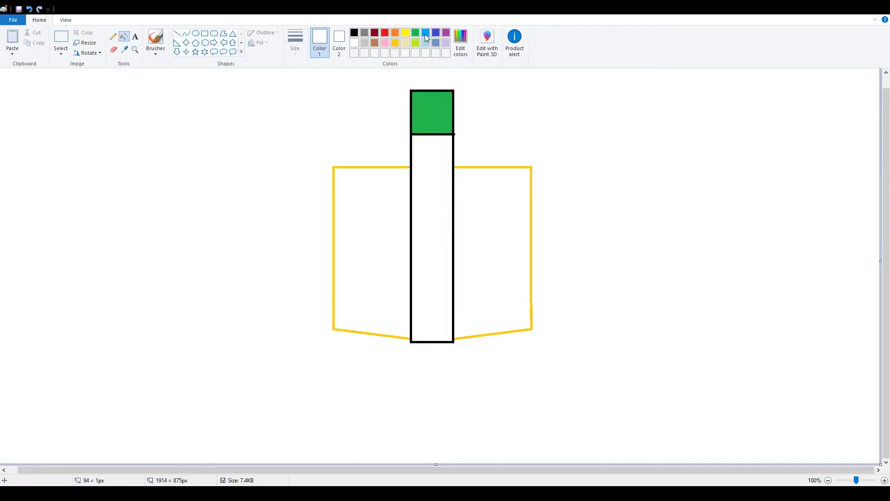
- Brush two light-blue flow lines out of the nozzle and enlarge the green blob at the column's base
left_click(426, 33)
left_click(155, 39)
mouse_move(403, 391)
left_mouse_down()
mouse_move(433, 303)
mouse_move(434, 185)
left_mouse_up()
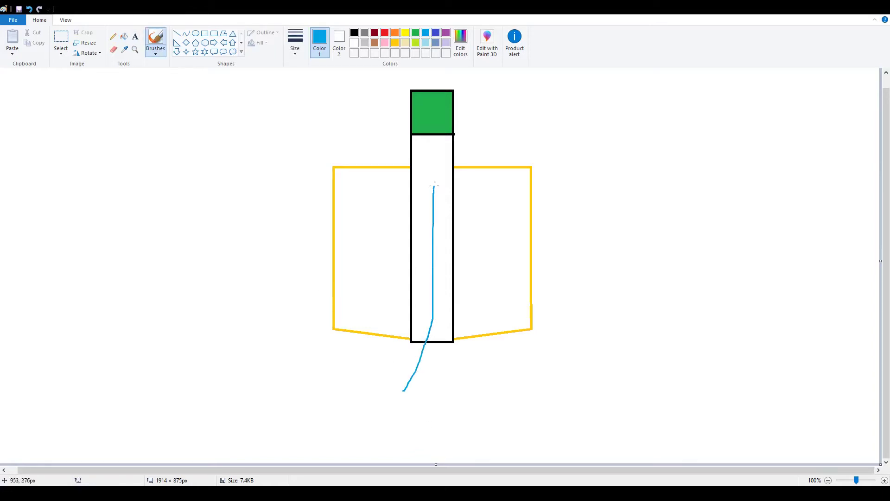
mouse_move(461, 386)
left_mouse_down()
mouse_move(435, 316)
mouse_move(427, 163)
left_mouse_up()
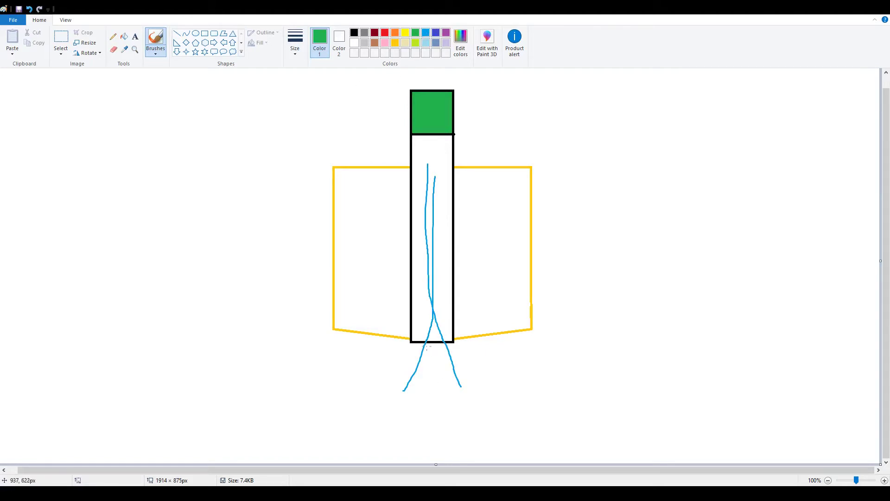
mouse_move(420, 344)
left_mouse_down()
mouse_move(415, 338)
mouse_move(443, 340)
left_mouse_up()
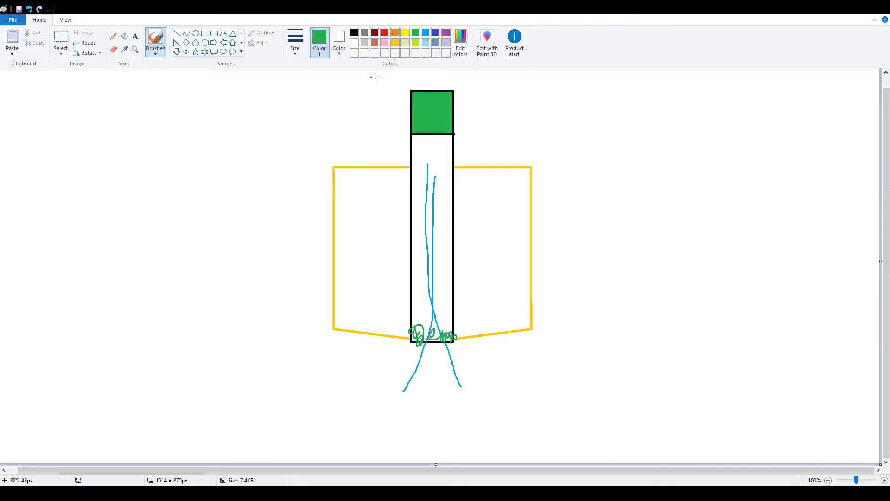
- Draw light-blue streaks up and down inside the column, plus a thin green streak
left_click(425, 33)
mouse_move(432, 309)
left_mouse_down()
mouse_move(441, 231)
mouse_move(435, 135)
mouse_move(419, 160)
mouse_move(416, 223)
mouse_move(426, 308)
mouse_move(438, 300)
mouse_move(447, 211)
left_mouse_up()
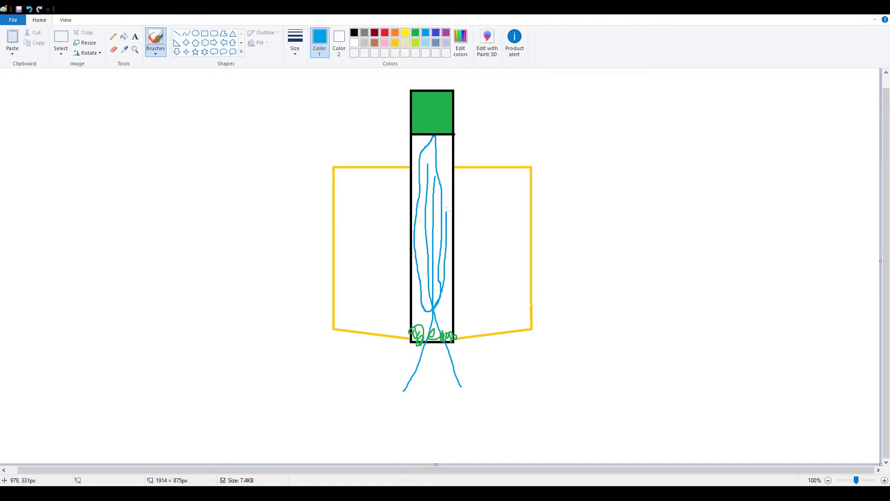
mouse_move(439, 141)
left_mouse_down()
mouse_move(423, 170)
mouse_move(419, 281)
left_mouse_up()
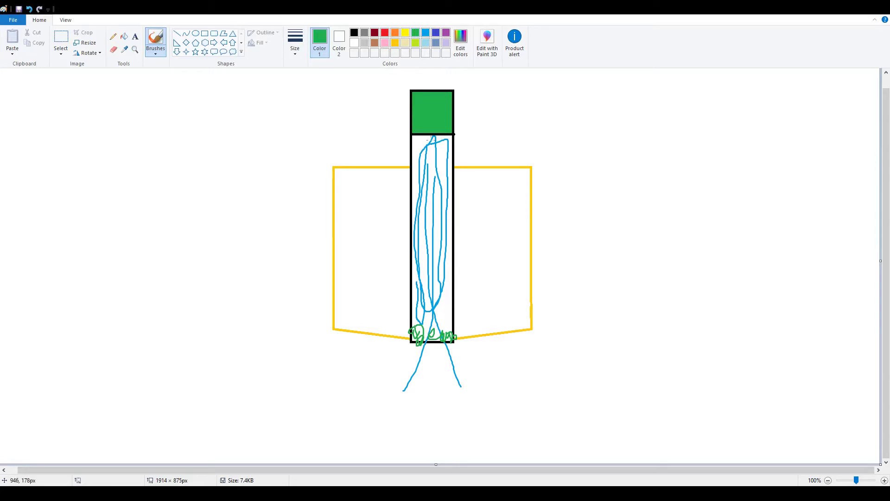
mouse_move(428, 139)
left_mouse_down()
mouse_move(424, 252)
mouse_move(413, 231)
mouse_move(428, 250)
mouse_move(442, 228)
mouse_move(427, 240)
mouse_move(417, 222)
mouse_move(418, 234)
mouse_move(448, 214)
mouse_move(420, 218)
left_mouse_up()
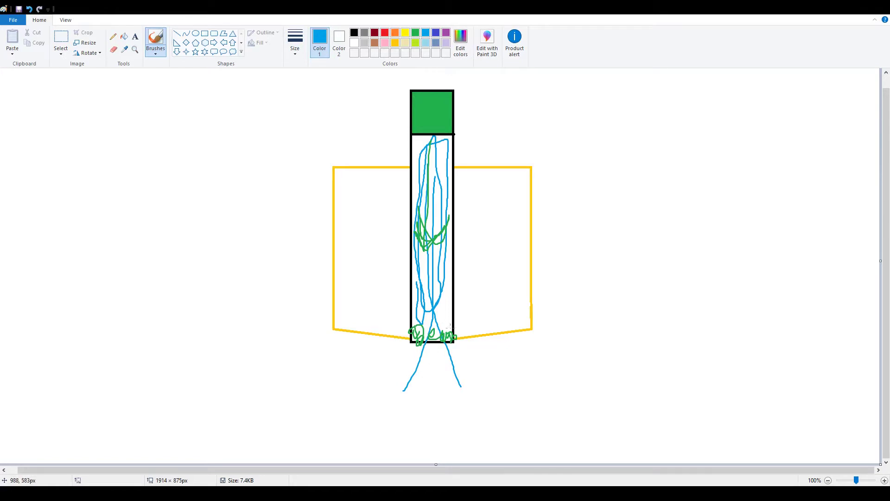
- Loop blue spirals beneath the nozzle tip and scribble green over them
mouse_move(431, 325)
left_mouse_down()
mouse_move(414, 346)
mouse_move(442, 356)
left_mouse_up()
mouse_move(432, 394)
left_mouse_down()
mouse_move(408, 388)
mouse_move(440, 362)
mouse_move(436, 369)
left_mouse_up()
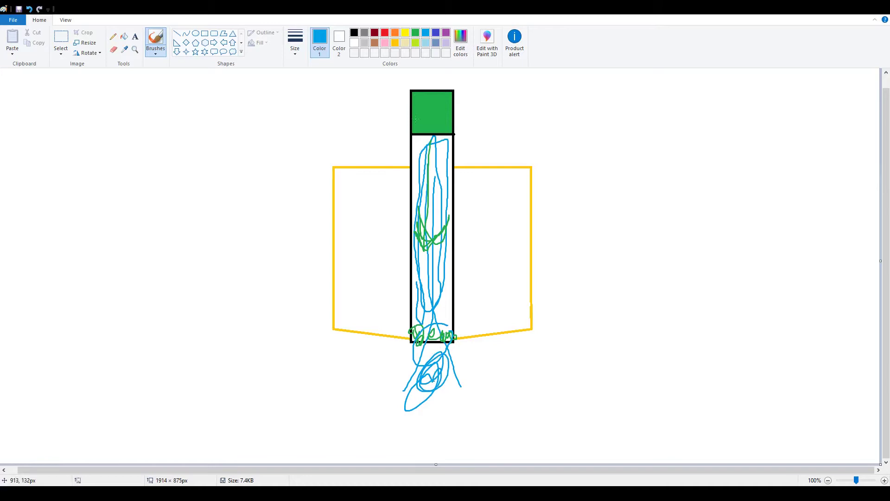
left_click(416, 32)
mouse_move(447, 387)
left_mouse_down()
mouse_move(464, 375)
mouse_move(458, 395)
mouse_move(438, 401)
left_mouse_up()
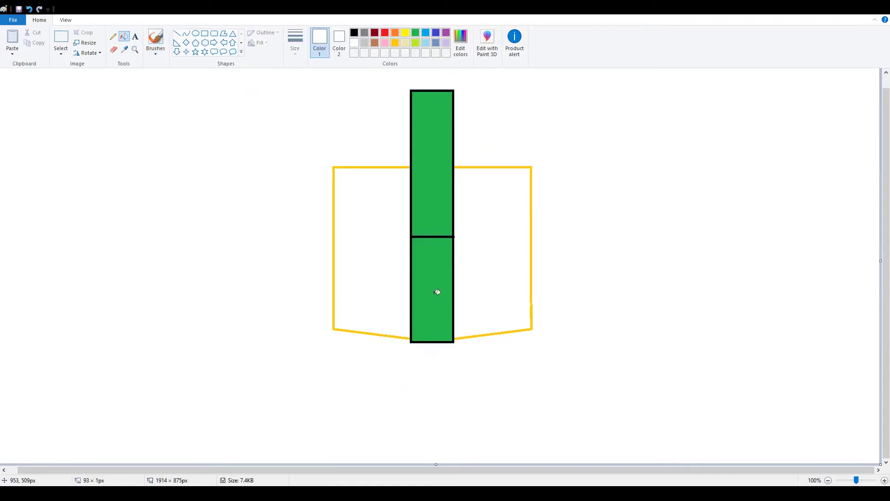
- Refill the lower bar white, sketch blue curves and green scribble, then draw a black line near the bottom
left_click(437, 291)
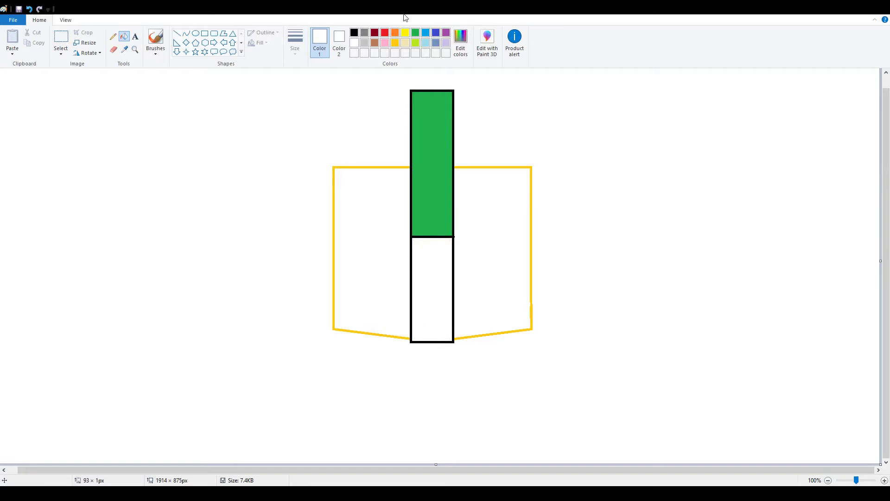
left_click(425, 34)
left_click(156, 40)
mouse_move(375, 401)
left_mouse_down()
mouse_move(415, 369)
mouse_move(434, 336)
mouse_move(430, 261)
left_mouse_up()
mouse_move(452, 386)
left_mouse_down()
mouse_move(434, 350)
mouse_move(429, 294)
left_mouse_up()
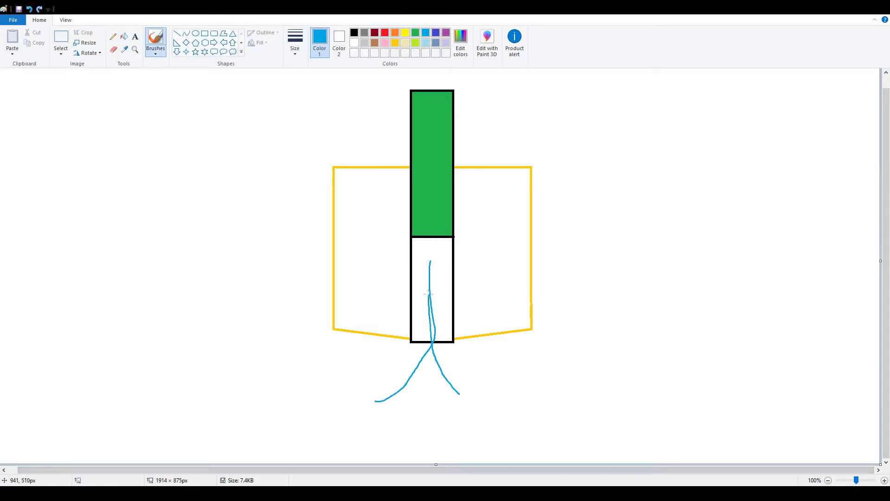
left_click_drag(432, 259, 439, 283)
mouse_move(414, 342)
left_mouse_down()
mouse_move(449, 327)
mouse_move(449, 340)
mouse_move(405, 350)
left_mouse_up()
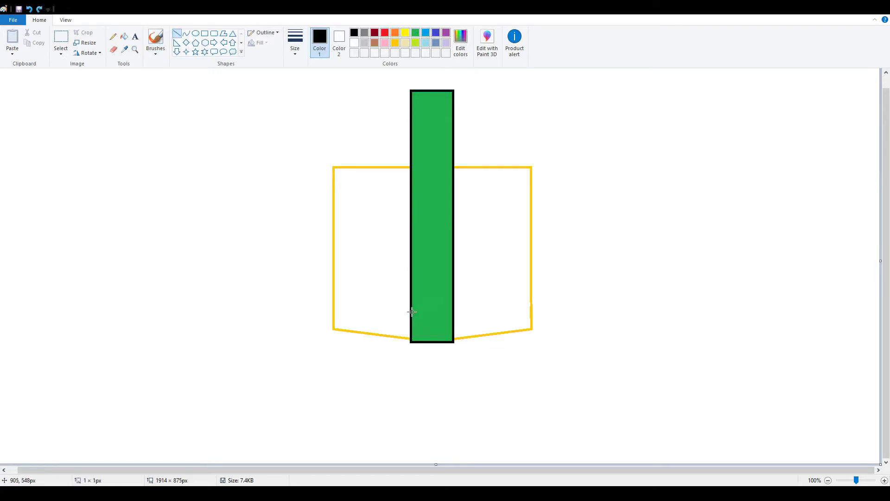
left_click_drag(411, 312, 455, 312)
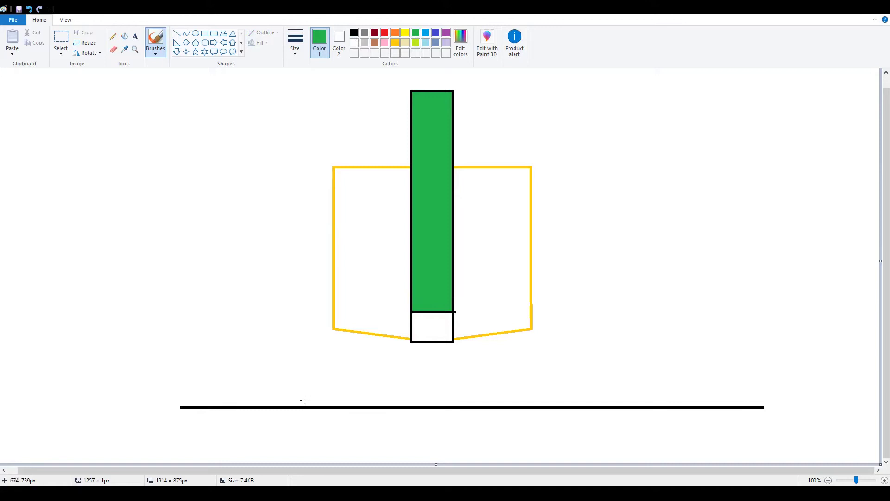
- Draw a green layer along the bed line, green strands from the tip, and blue air loops
left_click_drag(265, 405, 666, 400)
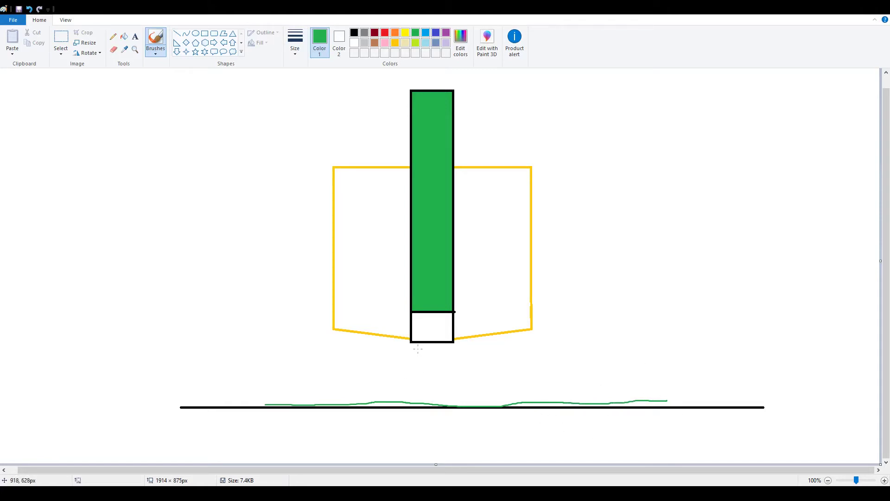
left_click_drag(418, 349, 435, 407)
left_click_drag(450, 350, 448, 401)
mouse_move(414, 349)
left_mouse_down()
mouse_move(425, 404)
mouse_move(430, 359)
mouse_move(421, 362)
mouse_move(440, 349)
mouse_move(445, 371)
mouse_move(428, 366)
left_mouse_up()
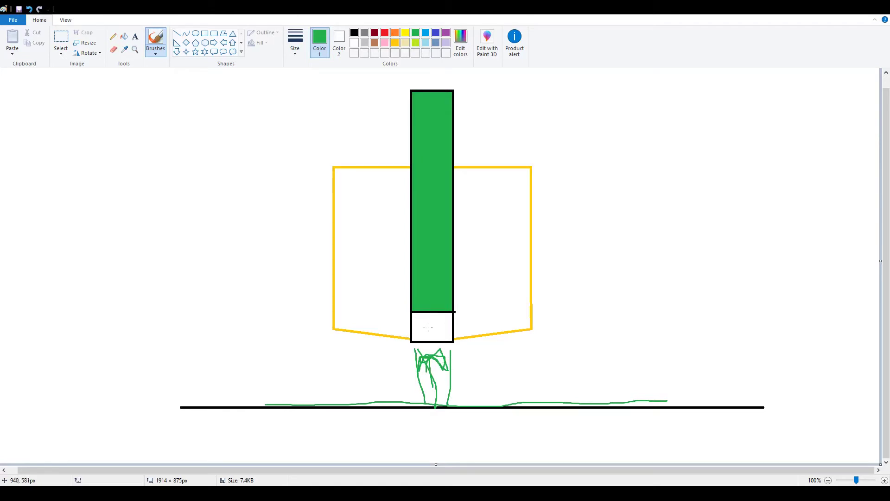
left_click(425, 33)
left_click_drag(457, 374, 430, 319)
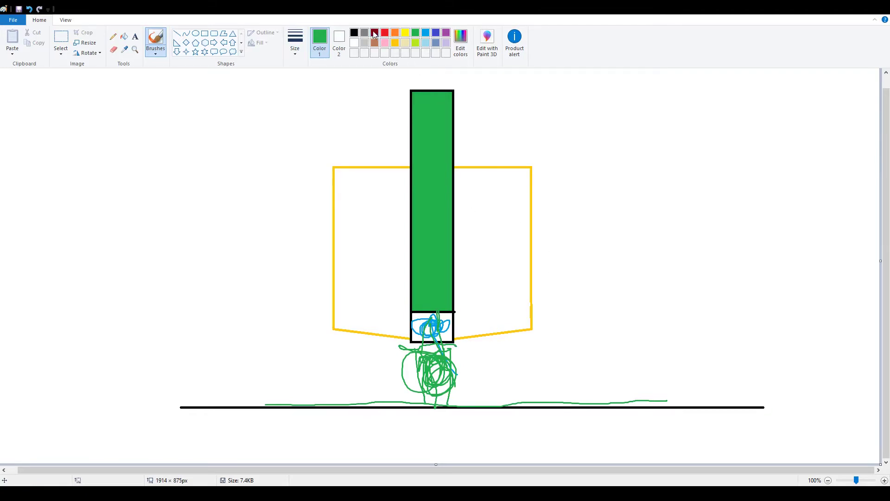
- Switch the drawing colour to red for the feed-direction arrow
left_click(385, 34)
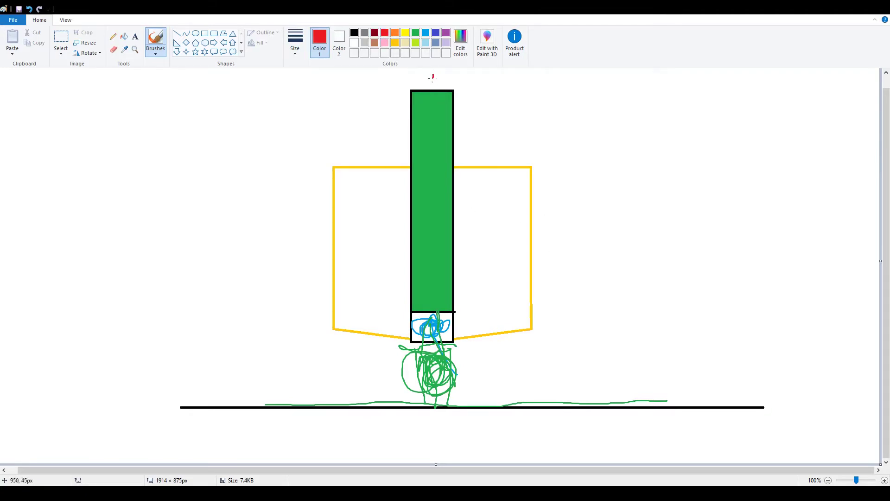